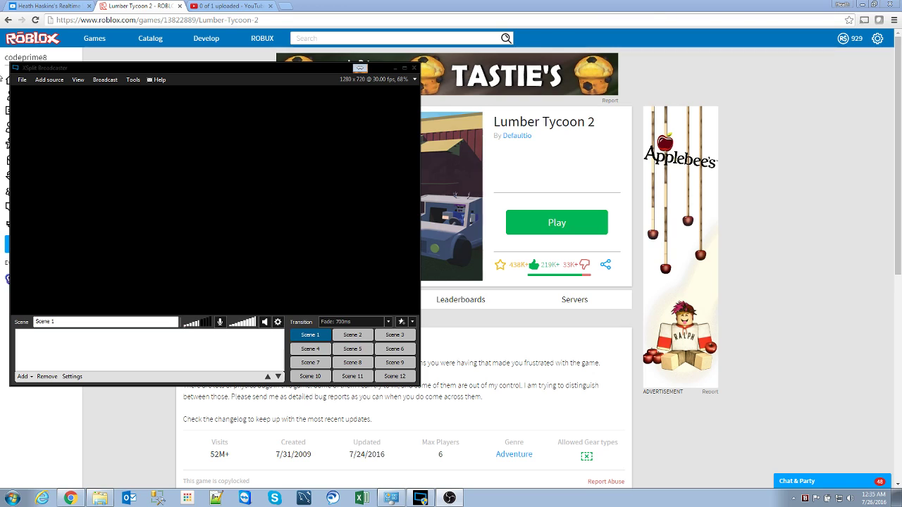
Launch Lumber Tycoon 2 from its Roblox page
{"action": "left_click", "coordinate": [49, 82]}
{"action": "left_click", "coordinate": [55, 82]}
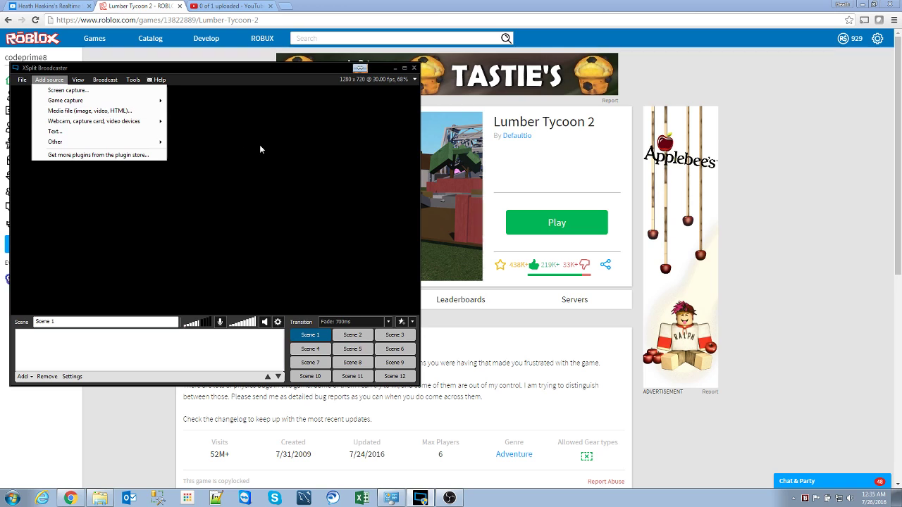
{"action": "left_click", "coordinate": [267, 173]}
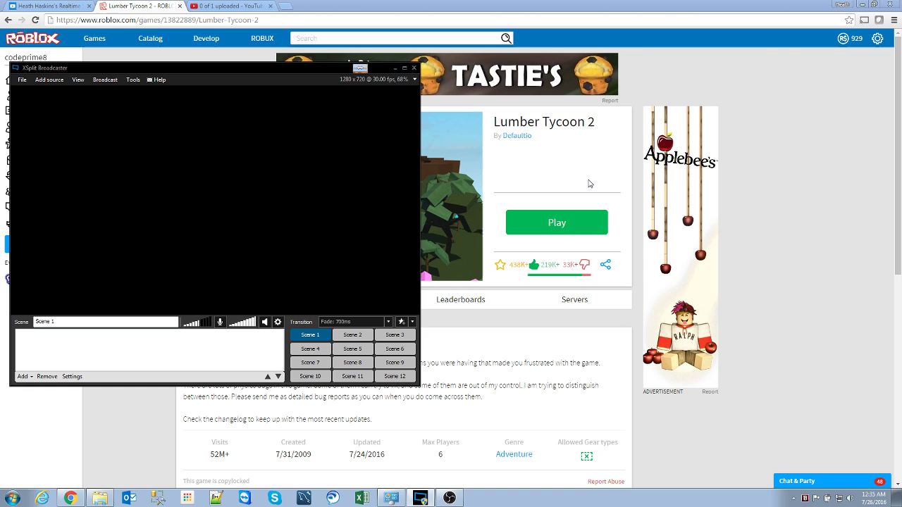
{"action": "left_click", "coordinate": [553, 224]}
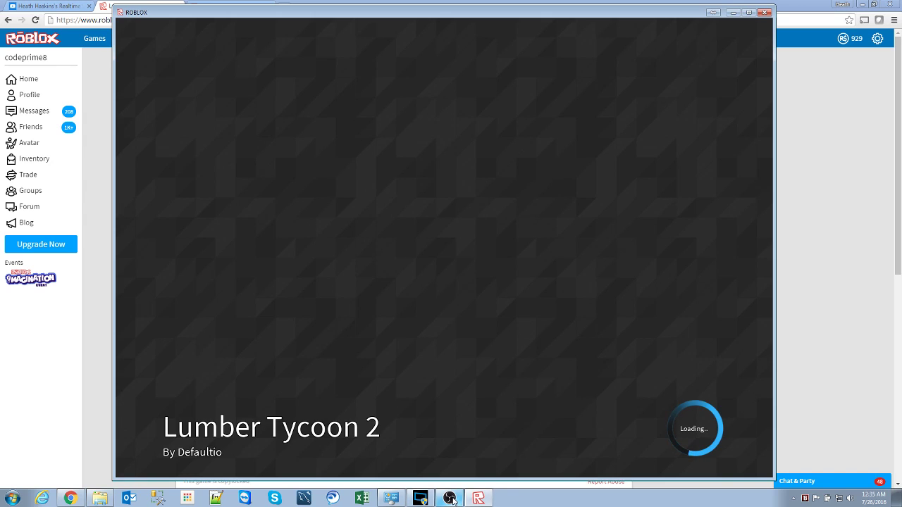
Shrink the Roblox game window and place it to the right of the XSplit window
{"action": "left_click", "coordinate": [421, 499]}
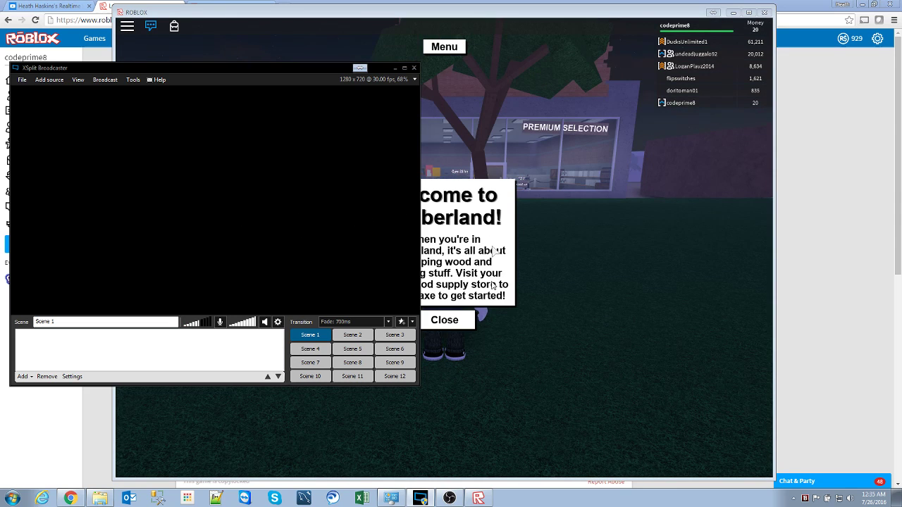
{"action": "left_click_drag", "start_coordinate": [422, 7], "coordinate": [582, 49]}
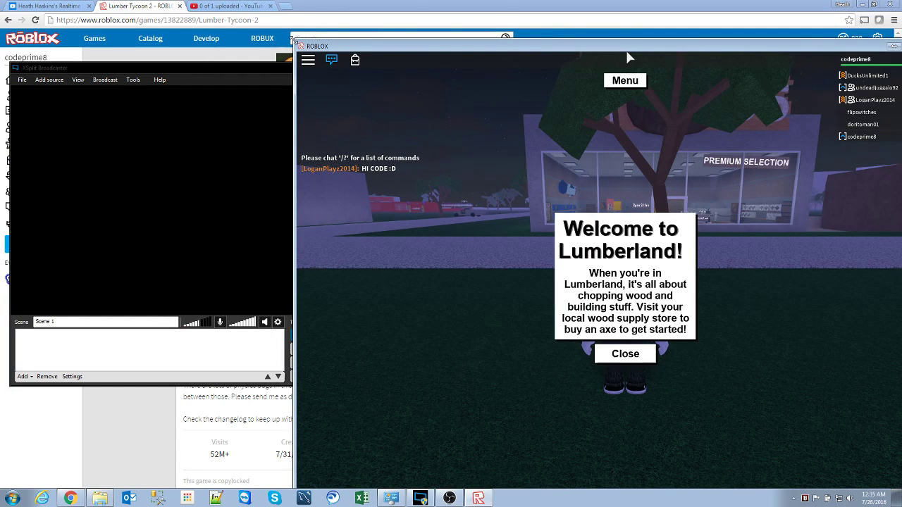
{"action": "left_click_drag", "start_coordinate": [294, 41], "coordinate": [576, 202]}
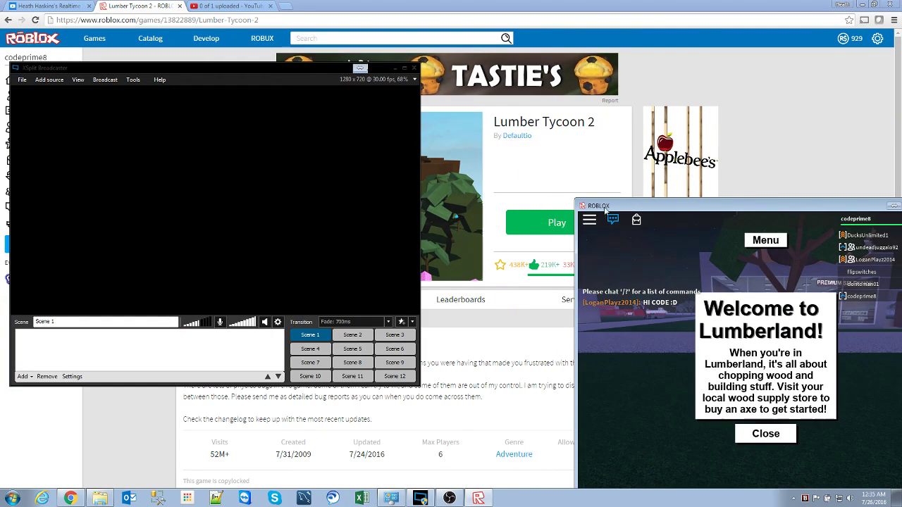
{"action": "left_click_drag", "start_coordinate": [661, 209], "coordinate": [533, 83]}
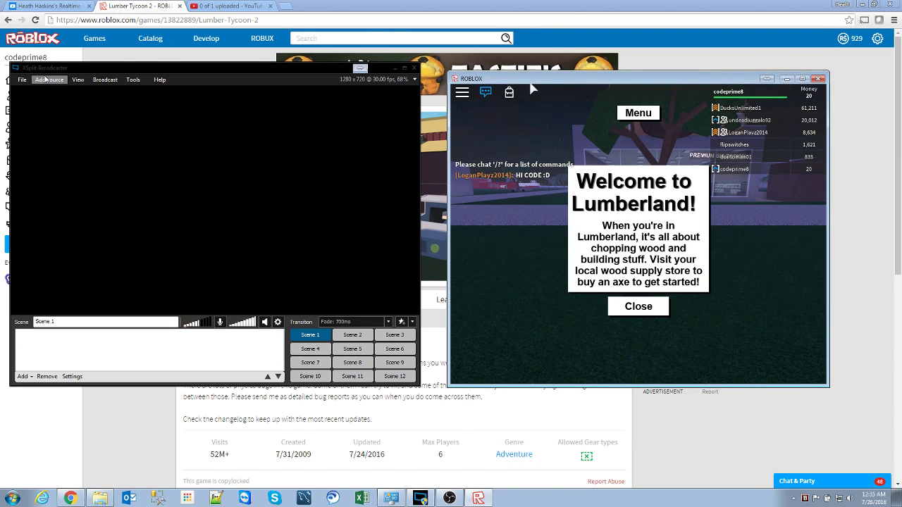
Add a ROBLOX (DX11) game capture source and move it to the preview's top-left corner
{"action": "left_click", "coordinate": [68, 108]}
{"action": "left_click", "coordinate": [47, 80]}
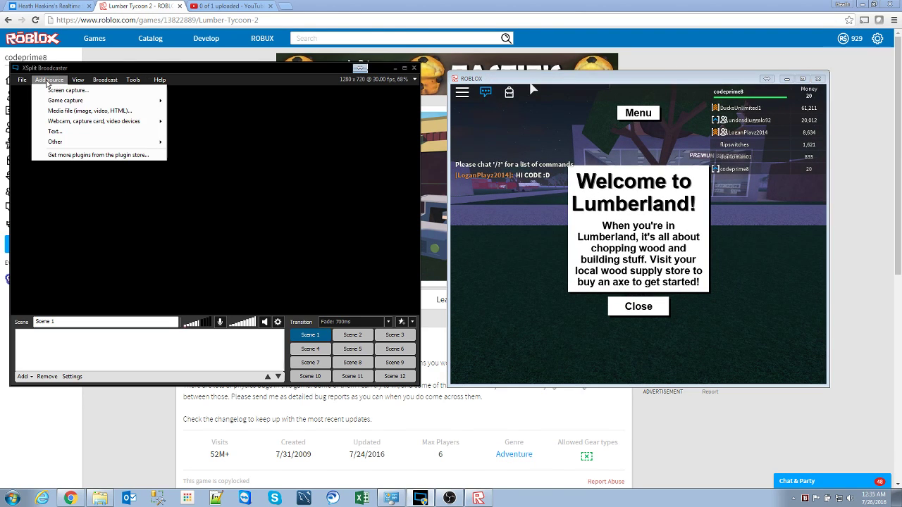
{"action": "mouse_move", "coordinate": [64, 103]}
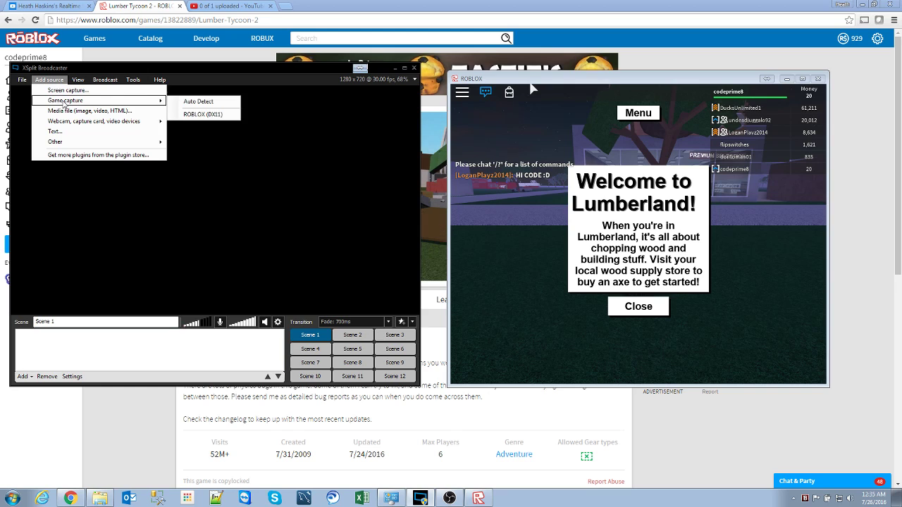
{"action": "left_click", "coordinate": [205, 115]}
{"action": "left_click_drag", "start_coordinate": [119, 238], "coordinate": [83, 116]}
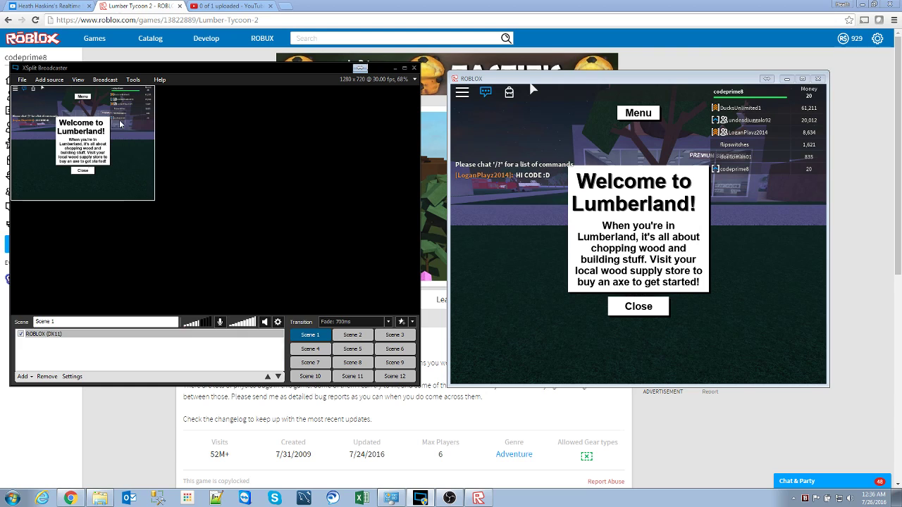
Resize the ROBLOX (DX11) capture so it fills the entire Scene 1 preview
{"action": "right_click", "coordinate": [103, 132]}
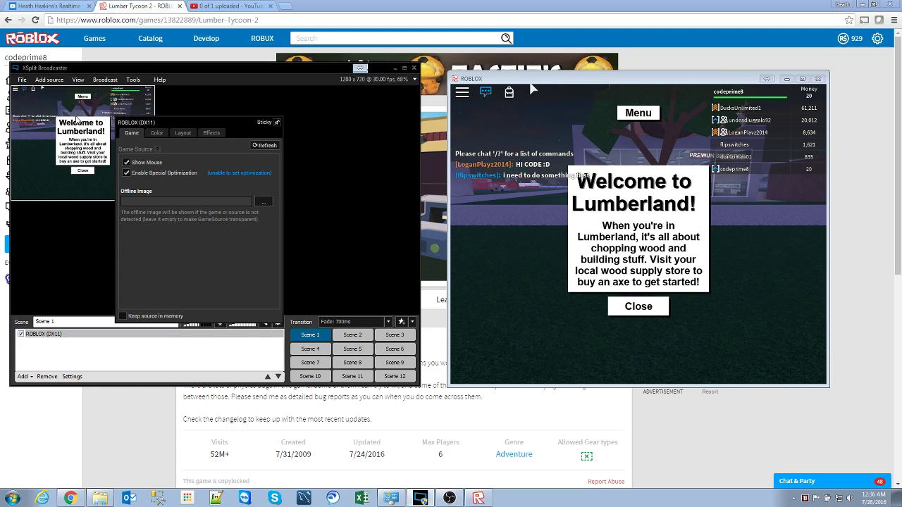
{"action": "left_click", "coordinate": [184, 133]}
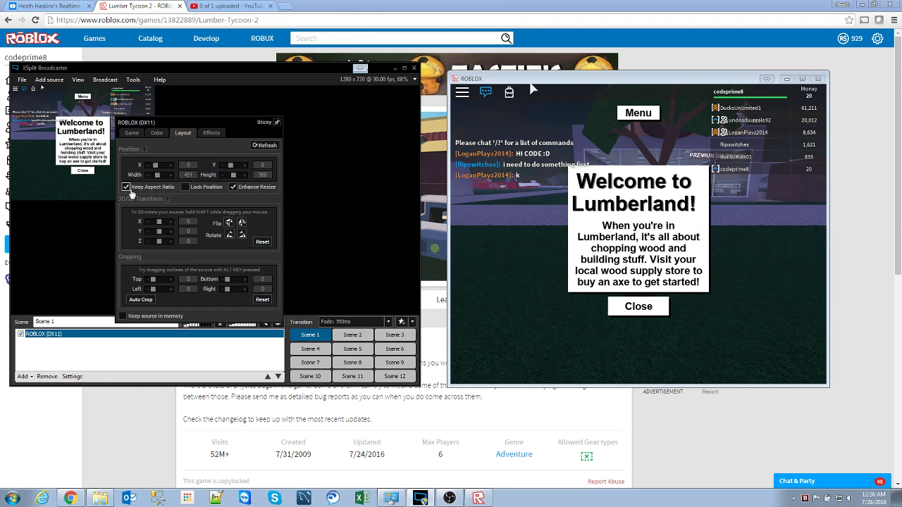
{"action": "left_click", "coordinate": [335, 234]}
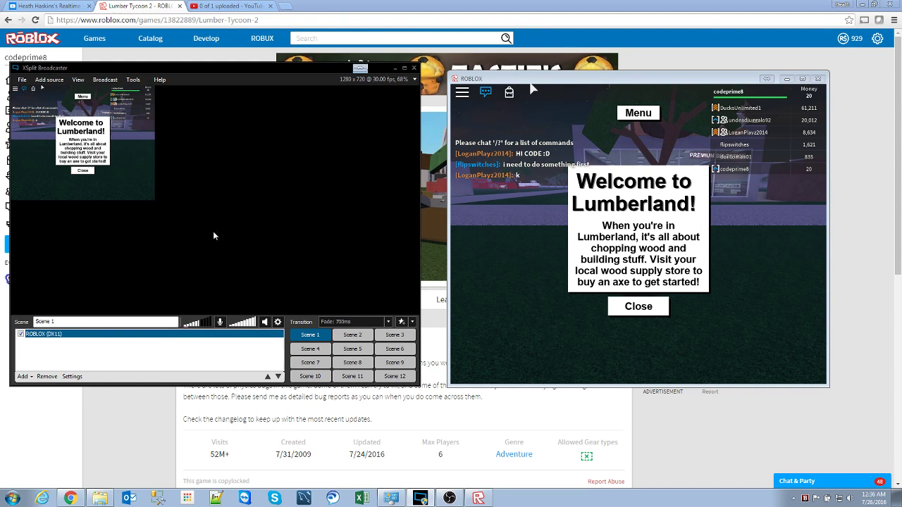
{"action": "left_click_drag", "start_coordinate": [150, 196], "coordinate": [419, 313]}
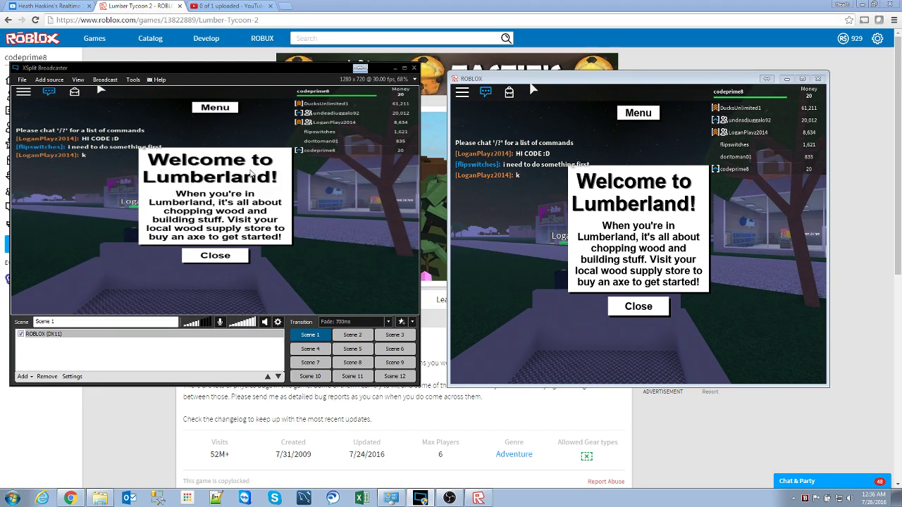
Close the Welcome to Lumberland! message in the Roblox game window
{"action": "left_click", "coordinate": [637, 312]}
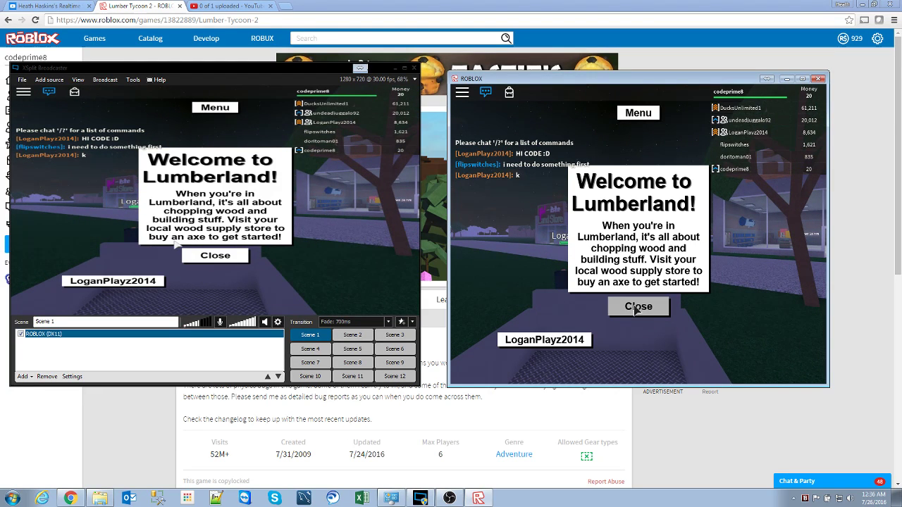
{"action": "left_click", "coordinate": [638, 309]}
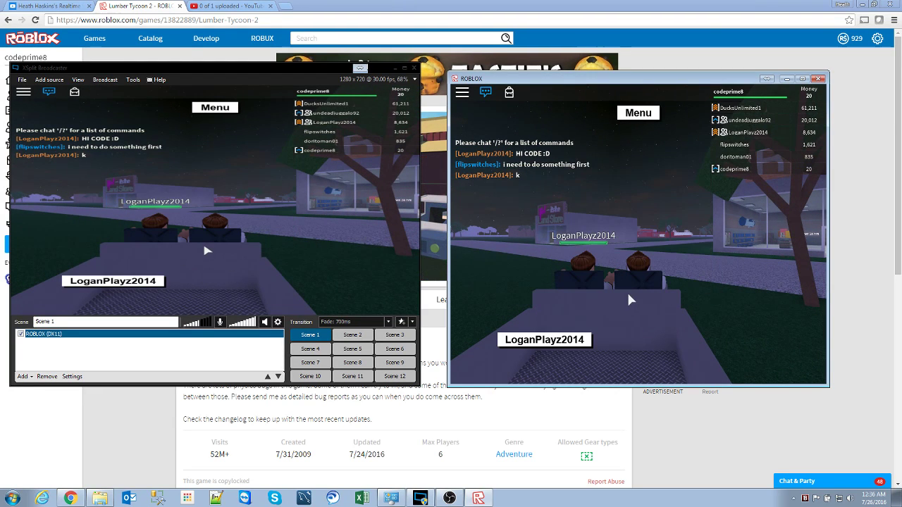
{"action": "scroll", "coordinate": [627, 289], "scroll_direction": "down", "scroll_amount": 5}
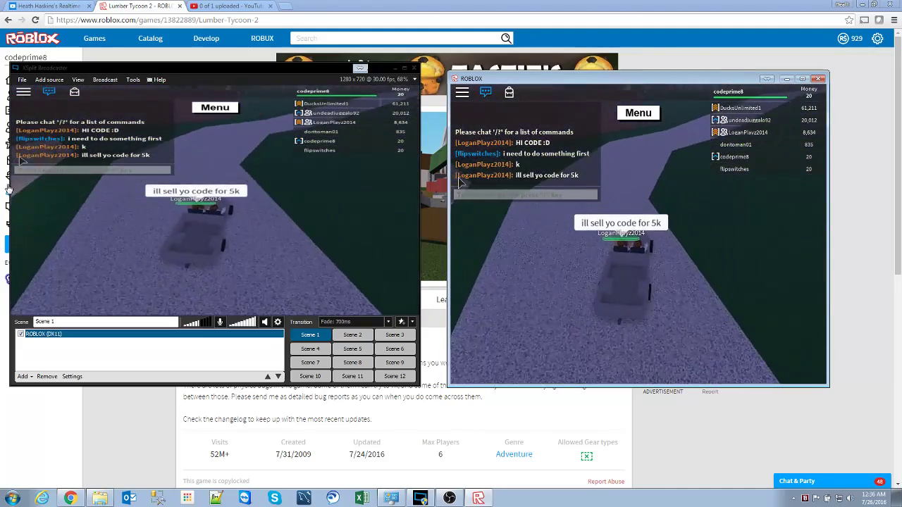
Add the Logitech Webcam C920-C source, nudge it right in the lower-right preview, and deselect it
{"action": "left_click", "coordinate": [49, 81]}
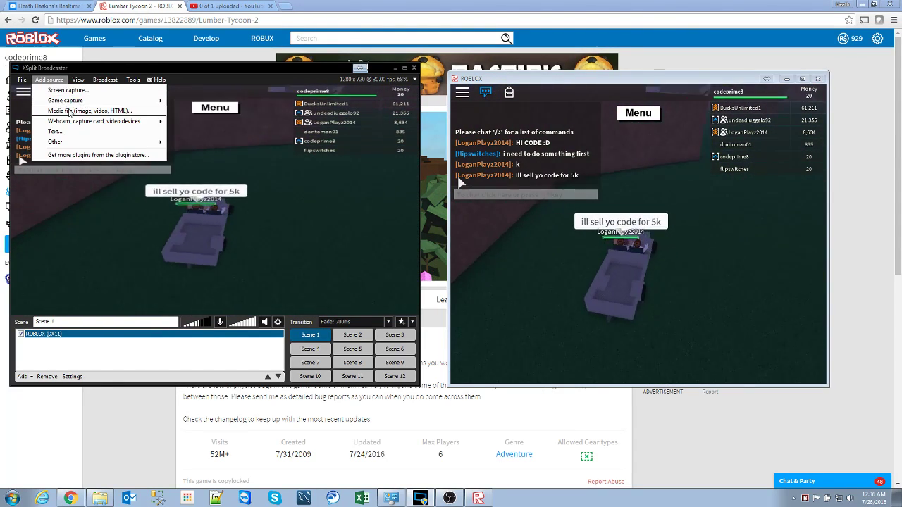
{"action": "mouse_move", "coordinate": [141, 122]}
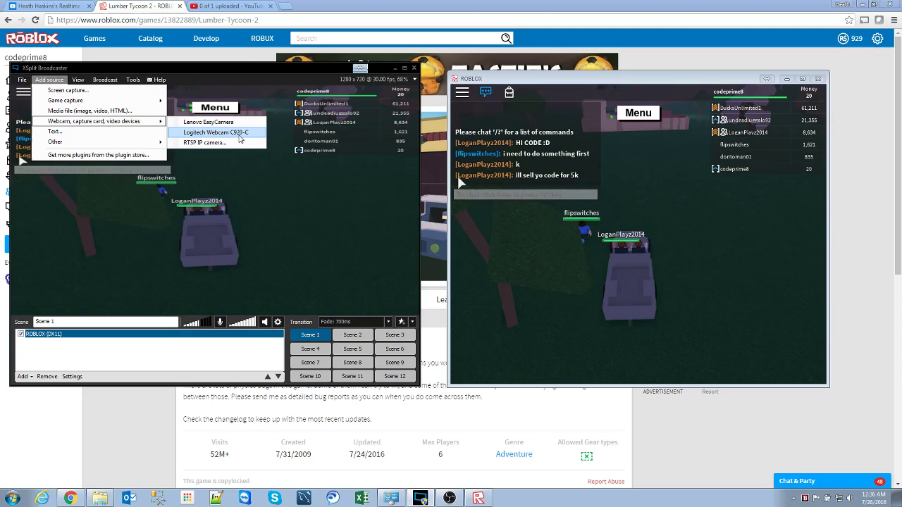
{"action": "left_click", "coordinate": [239, 136]}
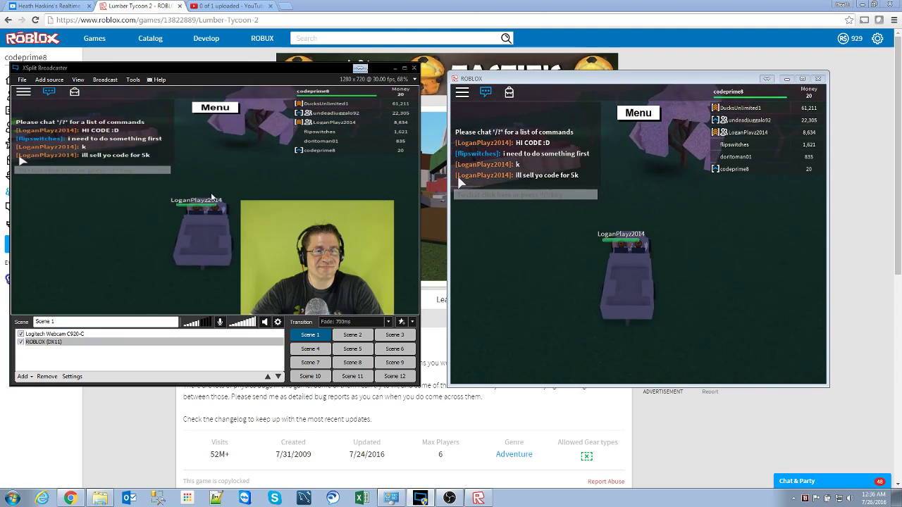
{"action": "left_click_drag", "start_coordinate": [334, 281], "coordinate": [359, 281]}
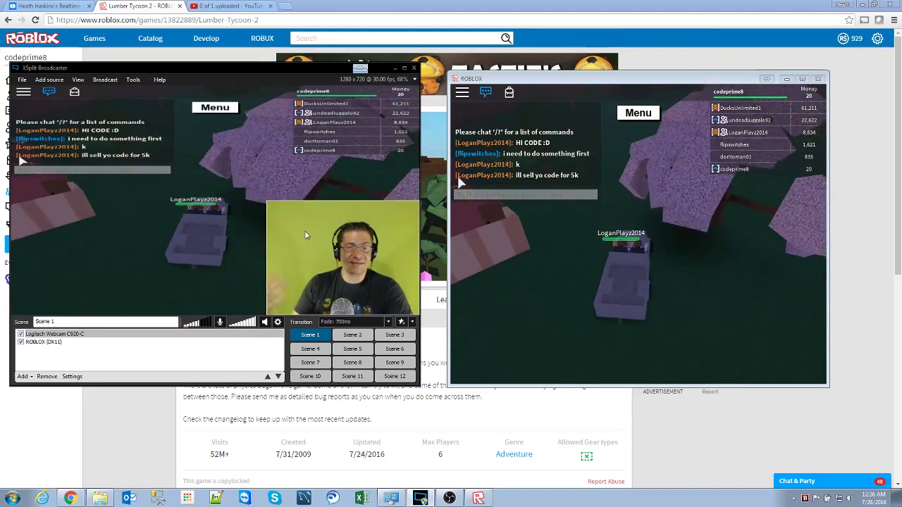
{"action": "left_click", "coordinate": [256, 229]}
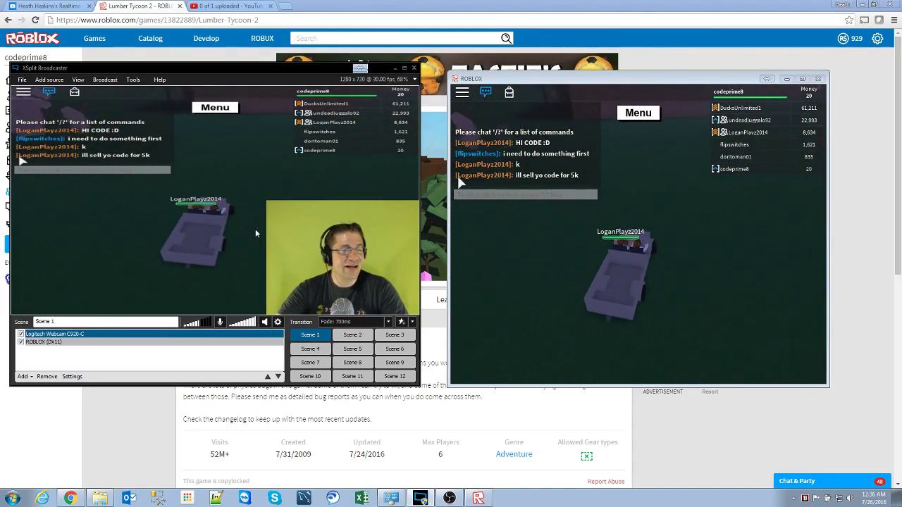
{"action": "left_click", "coordinate": [254, 240]}
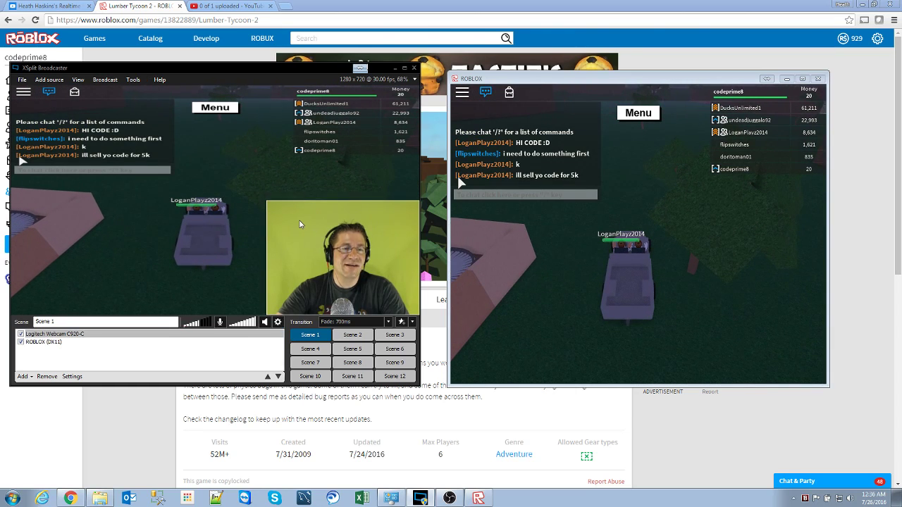
Apply Chroma Key to the webcam and tune the keying sliders to remove its green background
{"action": "right_click", "coordinate": [299, 224]}
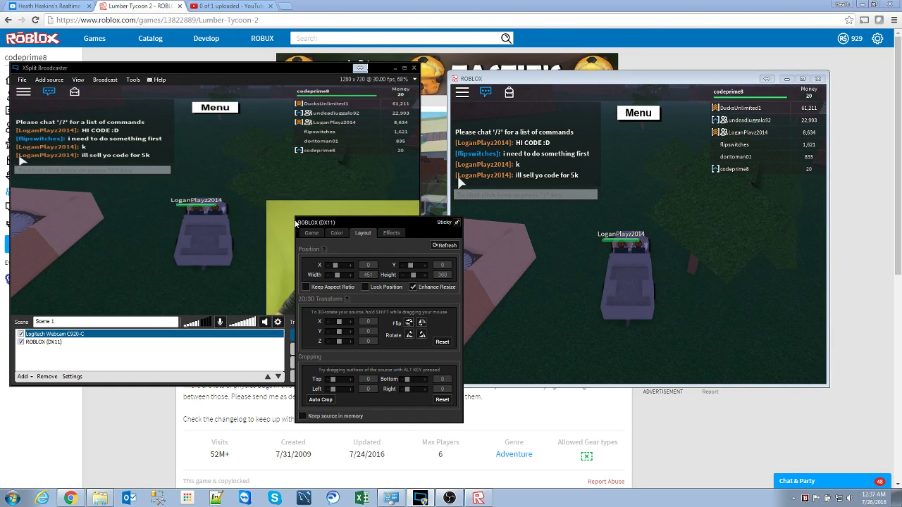
{"action": "left_click", "coordinate": [335, 234]}
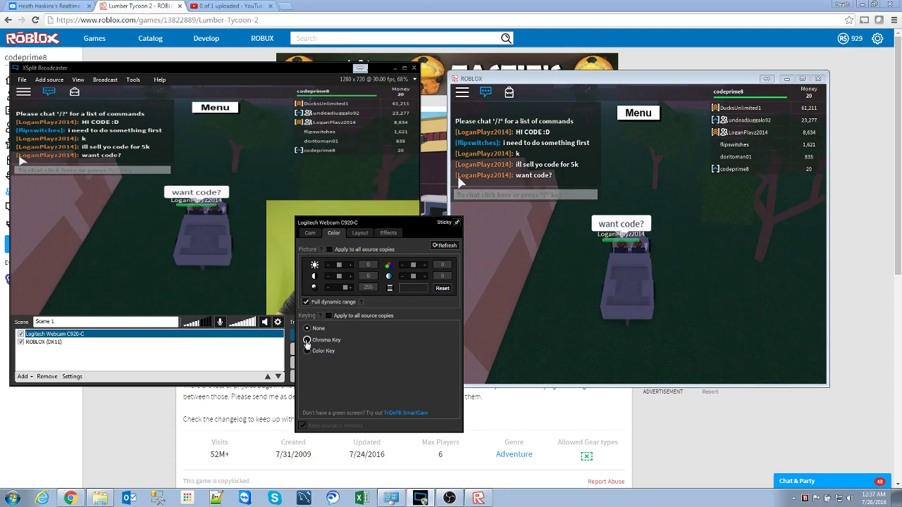
{"action": "left_click", "coordinate": [306, 340]}
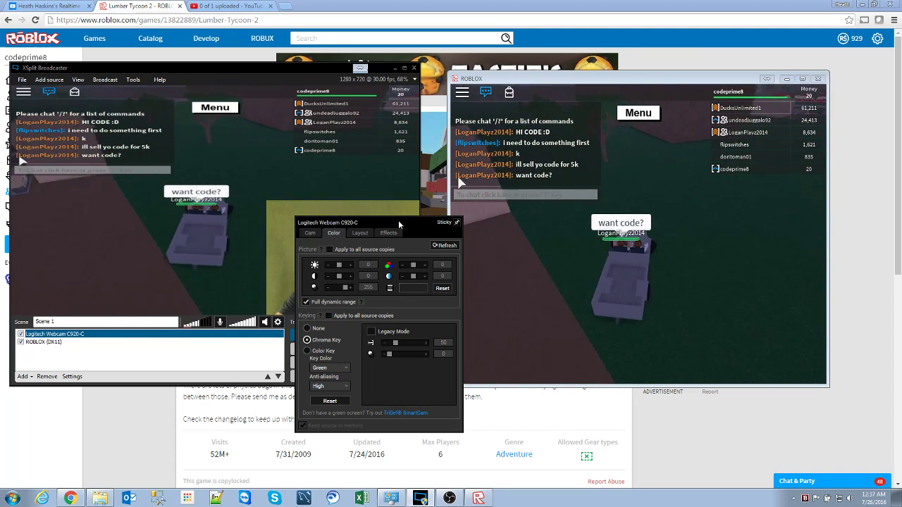
{"action": "left_click_drag", "start_coordinate": [398, 220], "coordinate": [548, 148]}
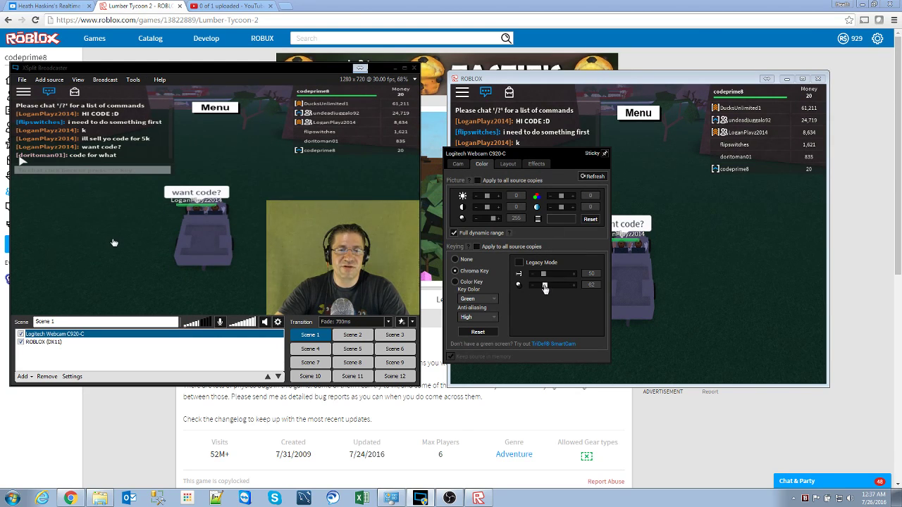
{"action": "left_click_drag", "start_coordinate": [552, 289], "coordinate": [565, 289]}
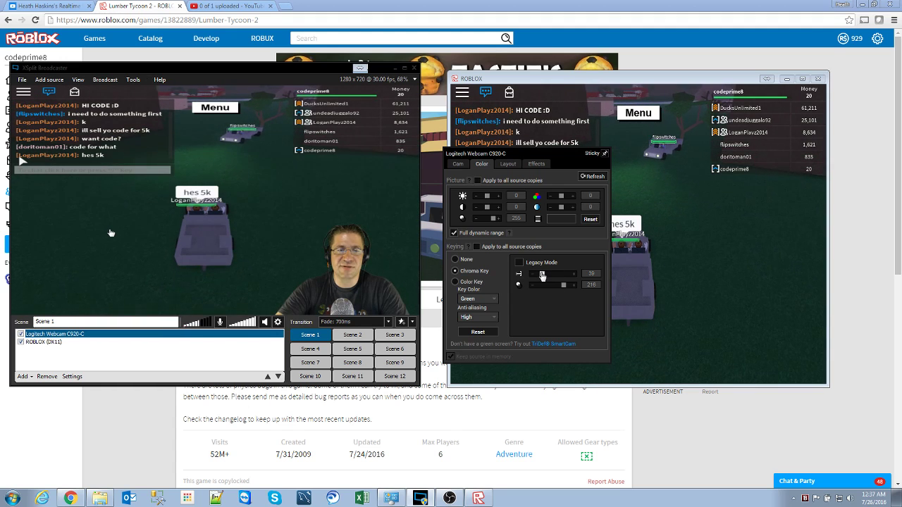
{"action": "left_click_drag", "start_coordinate": [542, 275], "coordinate": [542, 278]}
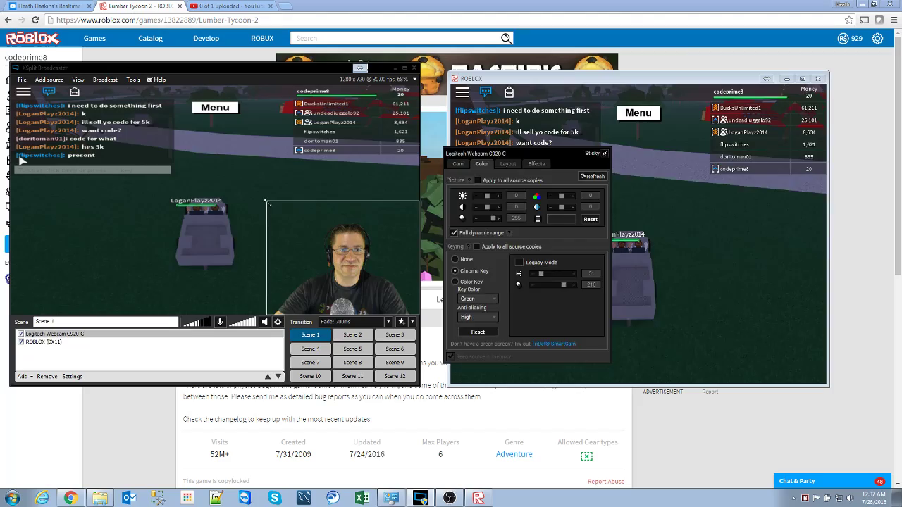
{"action": "left_click", "coordinate": [288, 214]}
{"action": "left_click", "coordinate": [266, 201]}
Shrink the webcam overlay and confirm Yeti Stereo Microphone for microphone and system sound
{"action": "left_click_drag", "start_coordinate": [280, 214], "coordinate": [303, 231]}
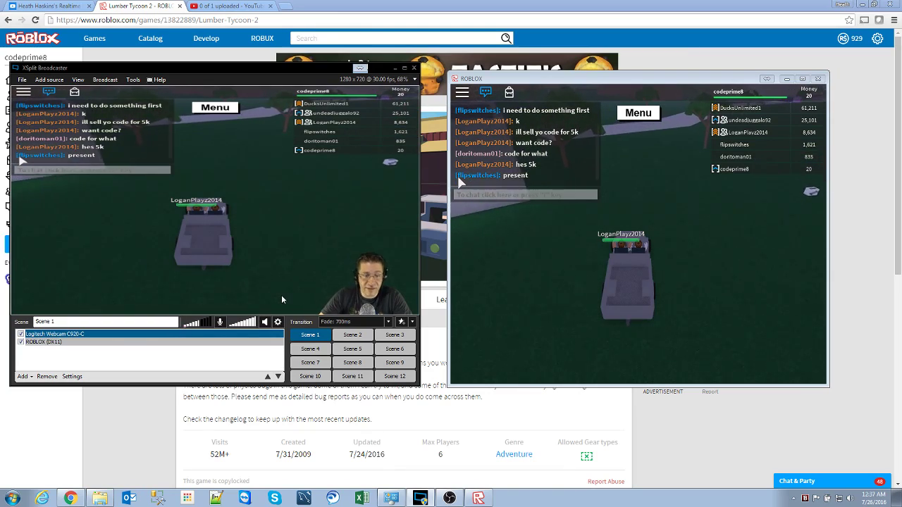
{"action": "left_click", "coordinate": [323, 311]}
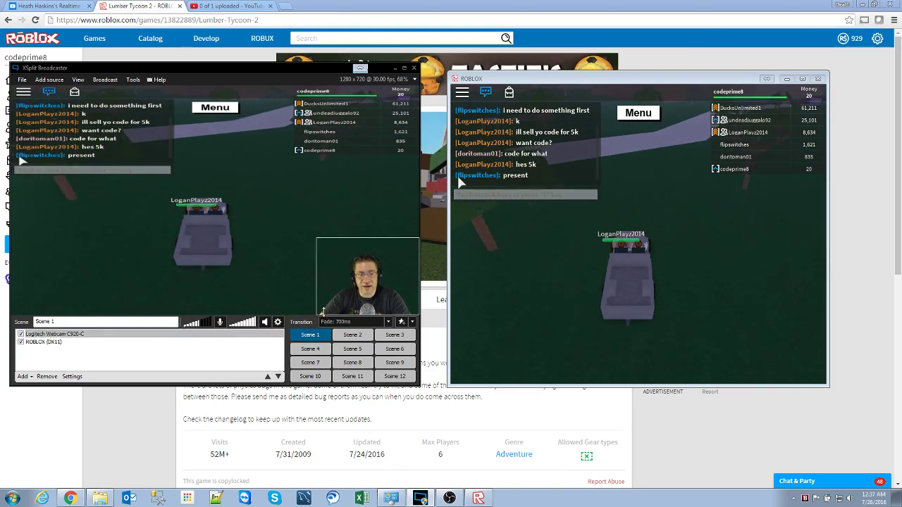
{"action": "left_click", "coordinate": [279, 322]}
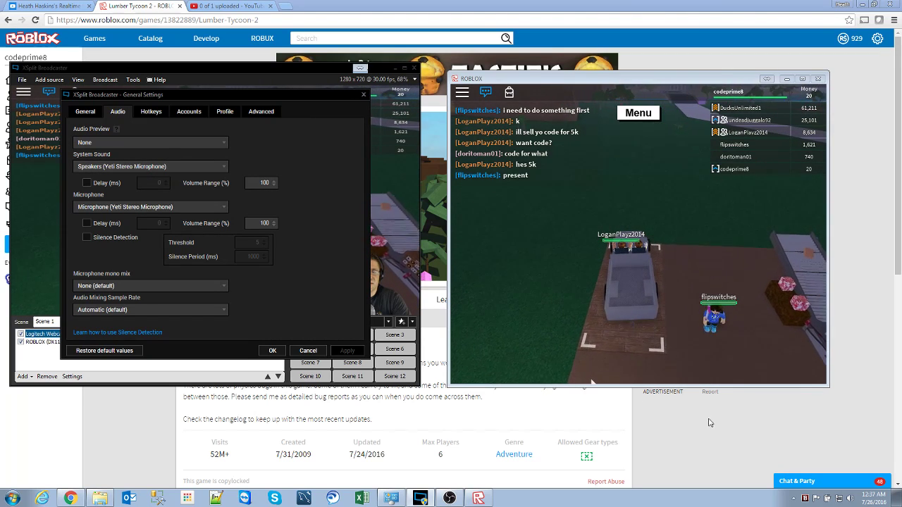
{"action": "left_click", "coordinate": [850, 500]}
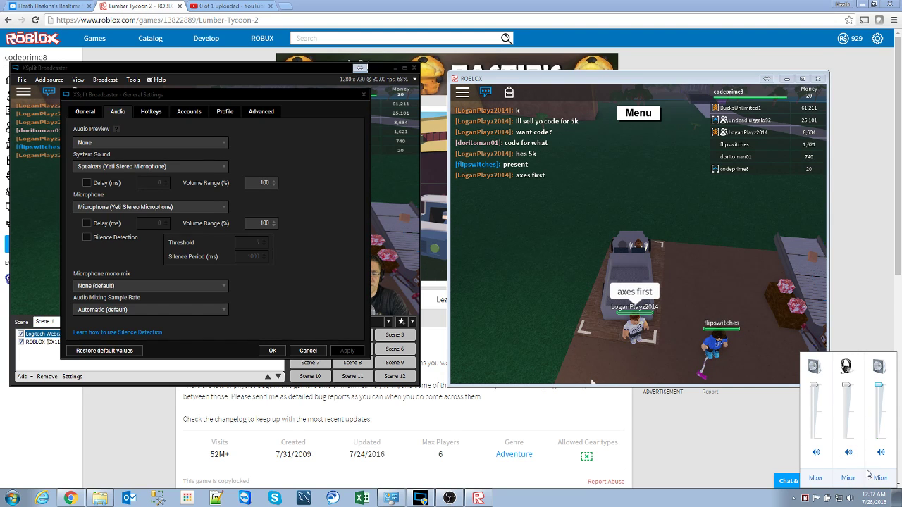
{"action": "right_click", "coordinate": [851, 499]}
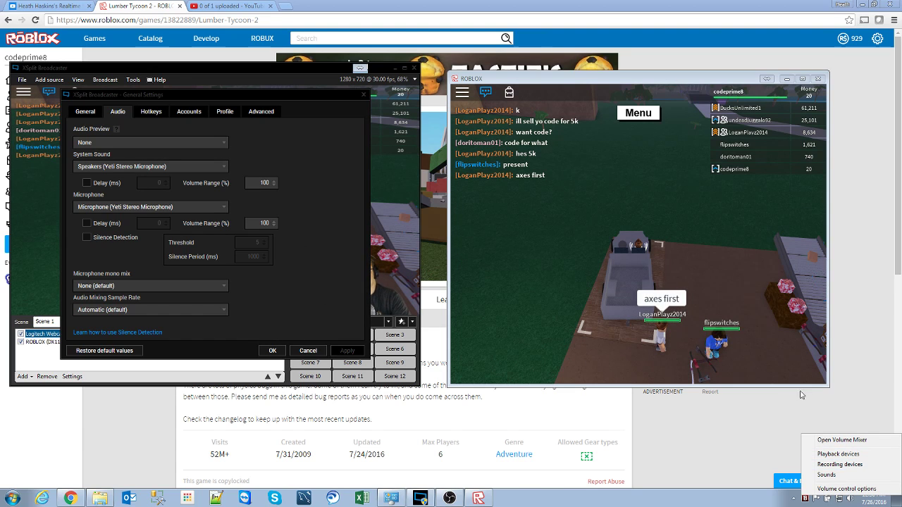
{"action": "left_click", "coordinate": [320, 288]}
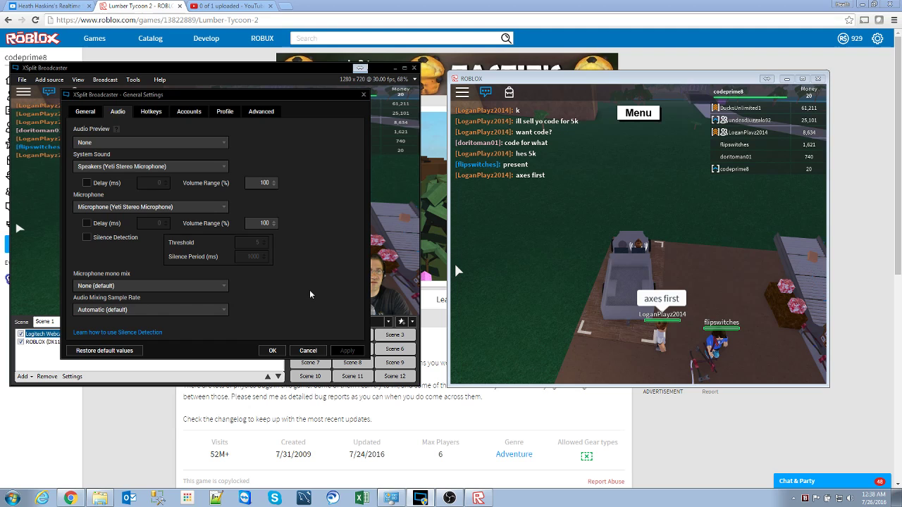
{"action": "left_click", "coordinate": [273, 351]}
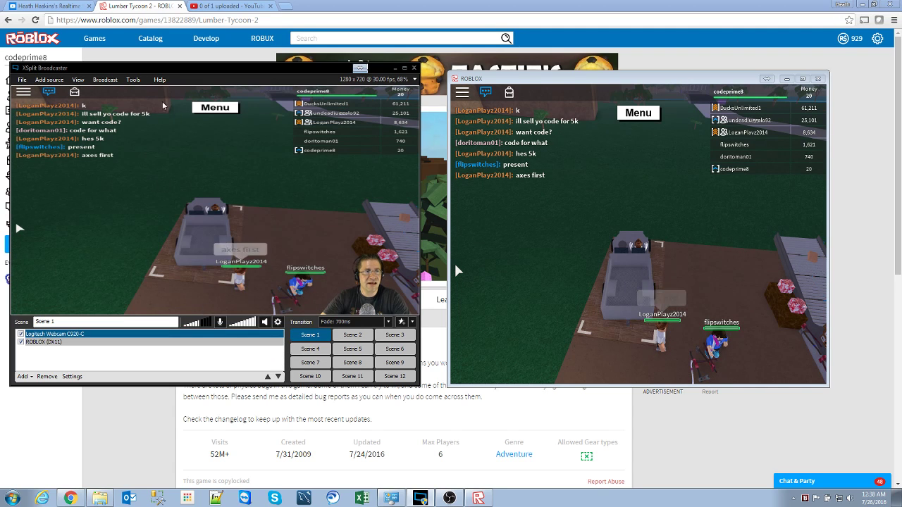
Start a Local Recording, pause and resume it with Ctrl+Alt+F8, then stop it
{"action": "left_click", "coordinate": [106, 79]}
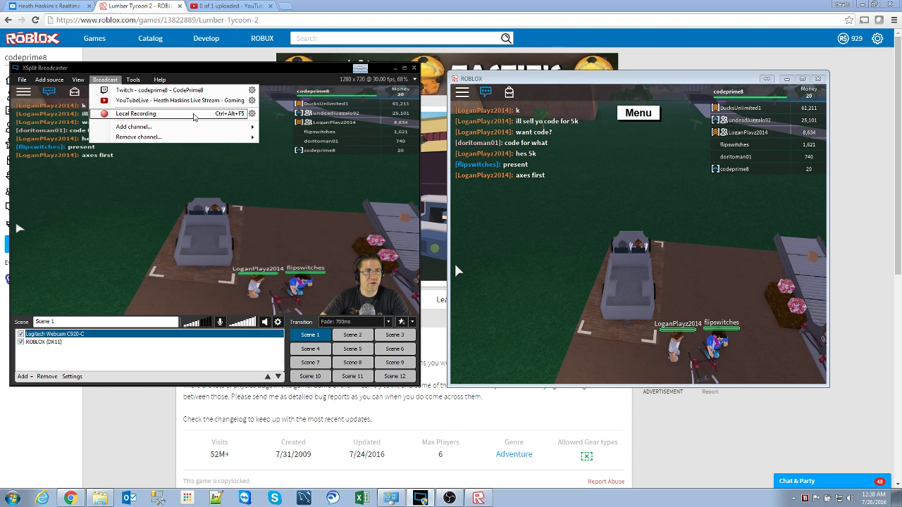
{"action": "left_click", "coordinate": [194, 72]}
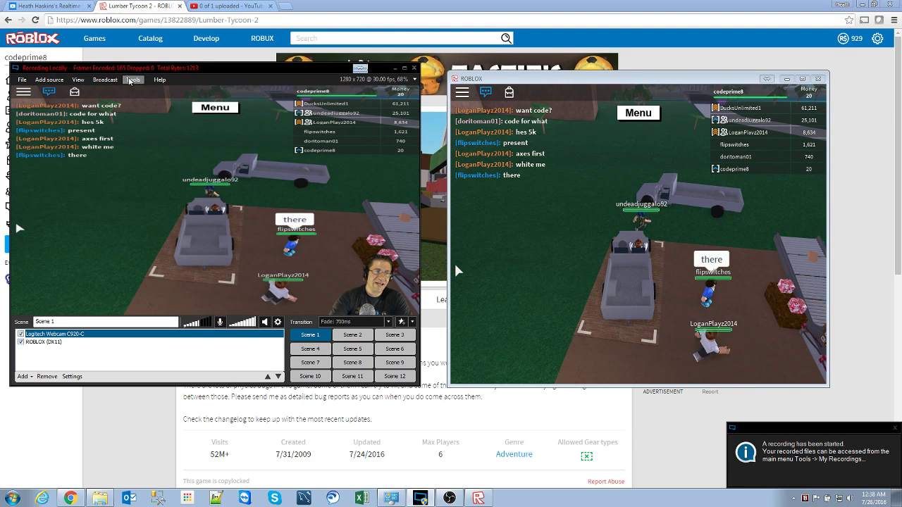
{"action": "key", "text": "ctrl+alt+F8"}
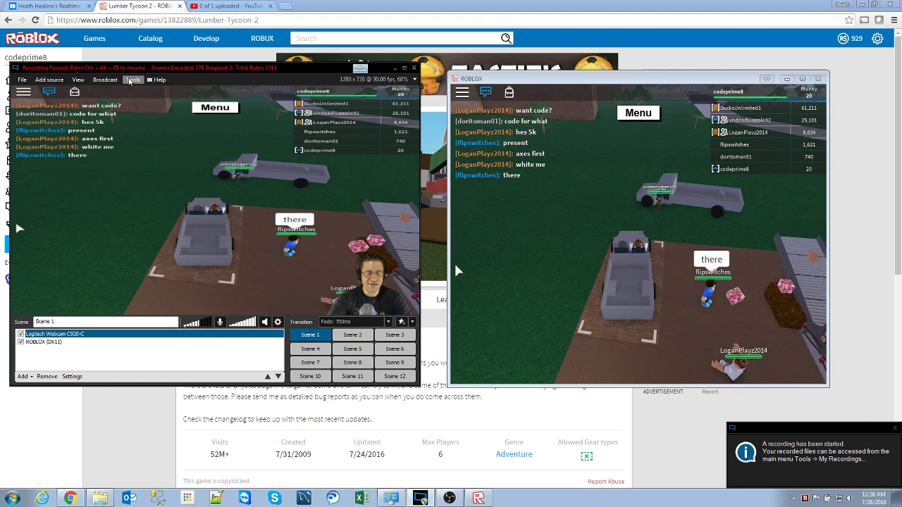
{"action": "key", "text": "ctrl+alt+F8"}
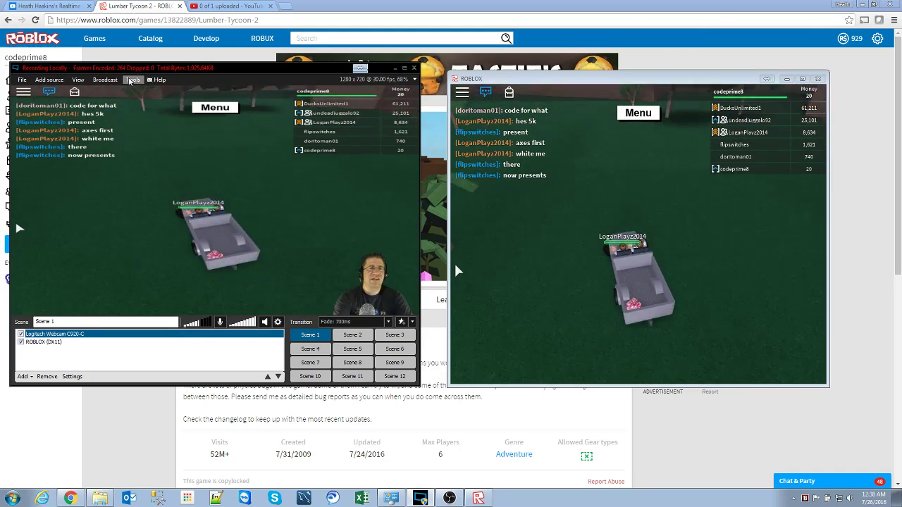
{"action": "key", "text": "ctrl+alt+F8"}
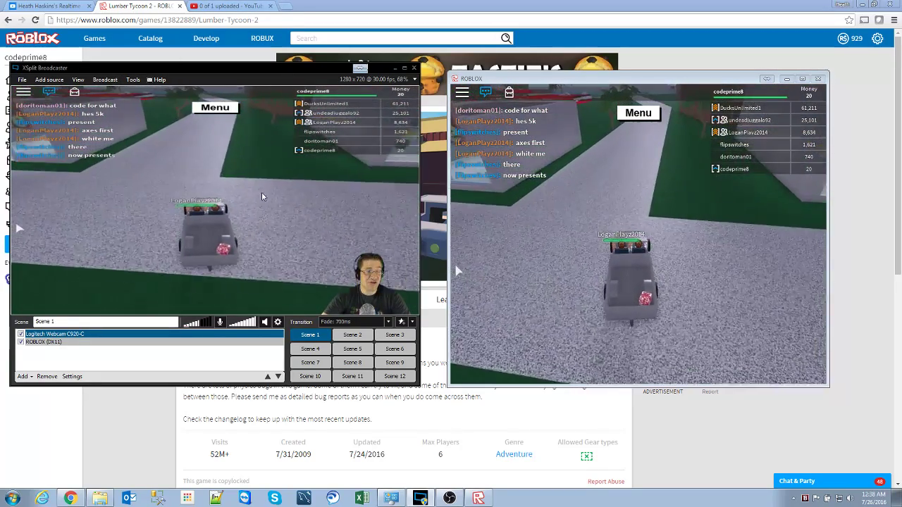
Enlarge the Roblox window down, right and left, then shift it right to uncover XSplit's preview
{"action": "left_click_drag", "start_coordinate": [527, 80], "coordinate": [434, 31]}
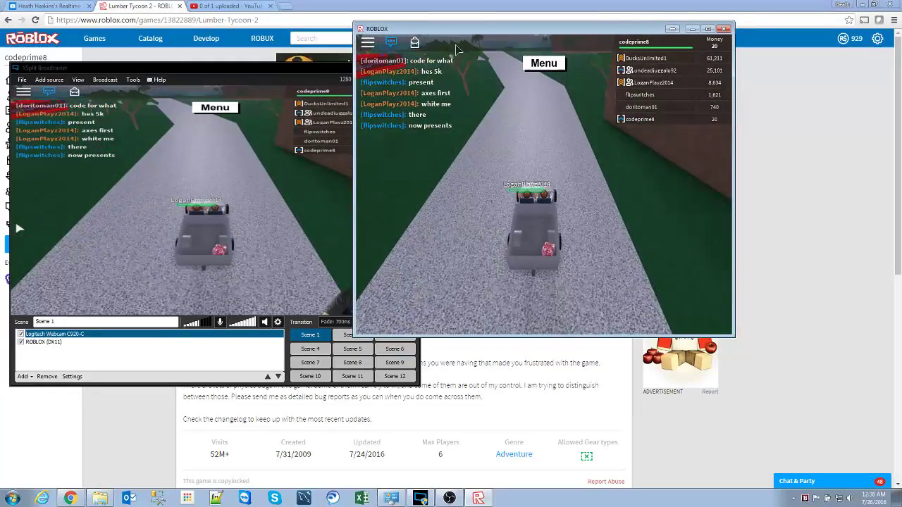
{"action": "left_click_drag", "start_coordinate": [731, 336], "coordinate": [901, 458]}
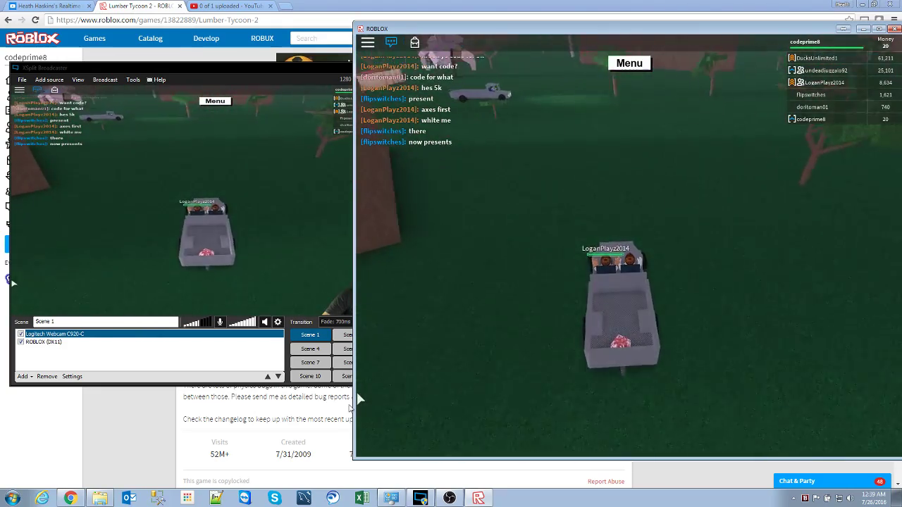
{"action": "left_click_drag", "start_coordinate": [355, 399], "coordinate": [257, 399]}
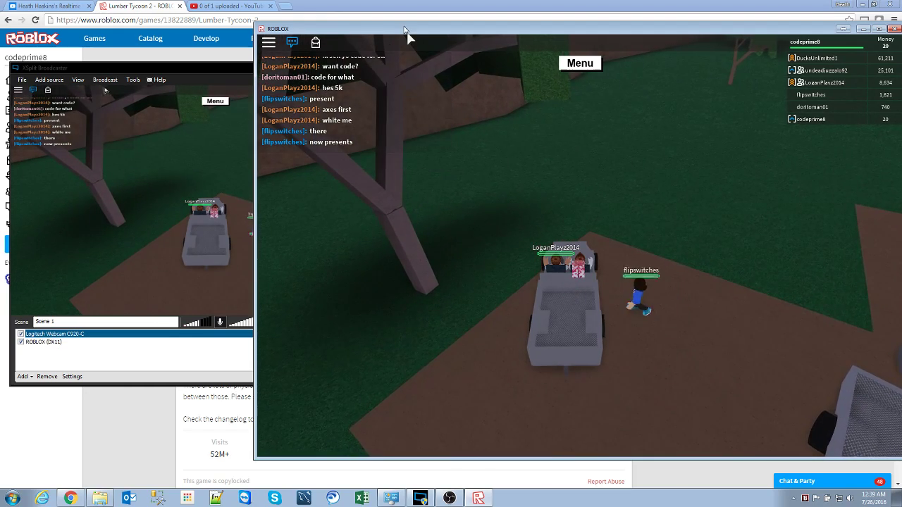
{"action": "left_click_drag", "start_coordinate": [405, 28], "coordinate": [623, 95]}
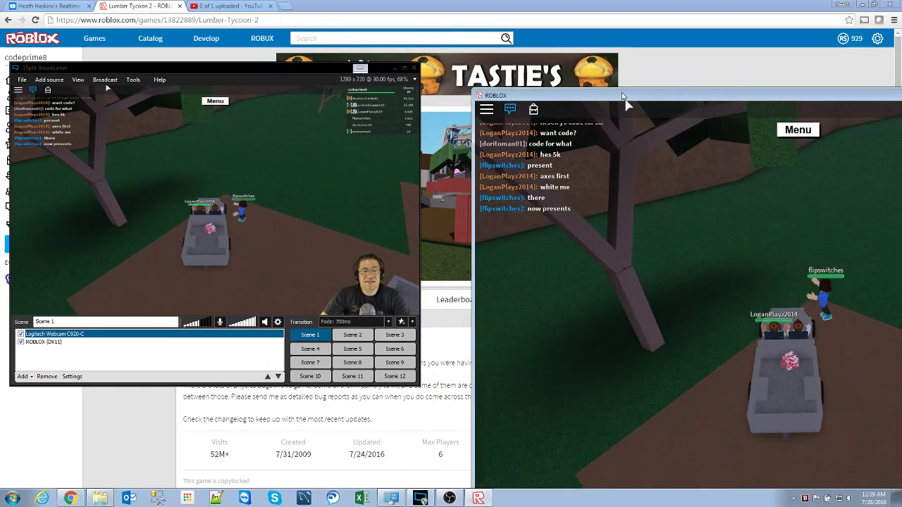